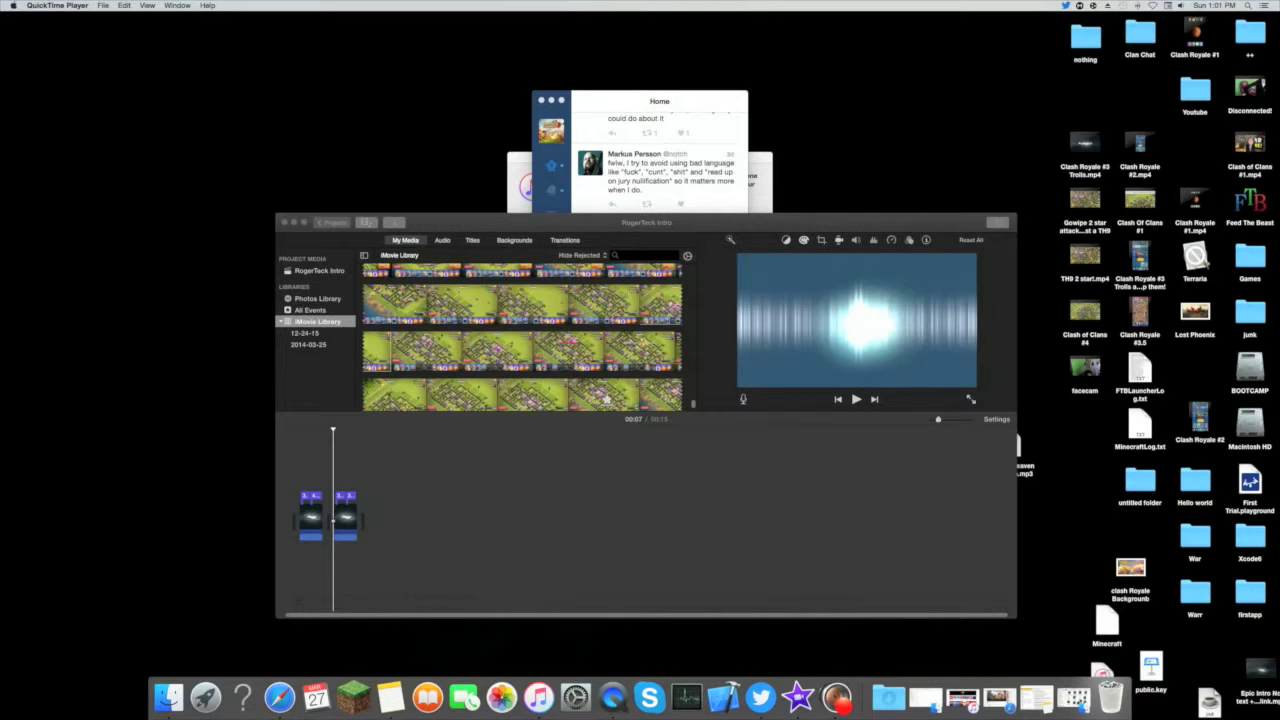
Try to start a new movie recording in QuickTime Player and quit Photos when it opens
right_click(612, 697)
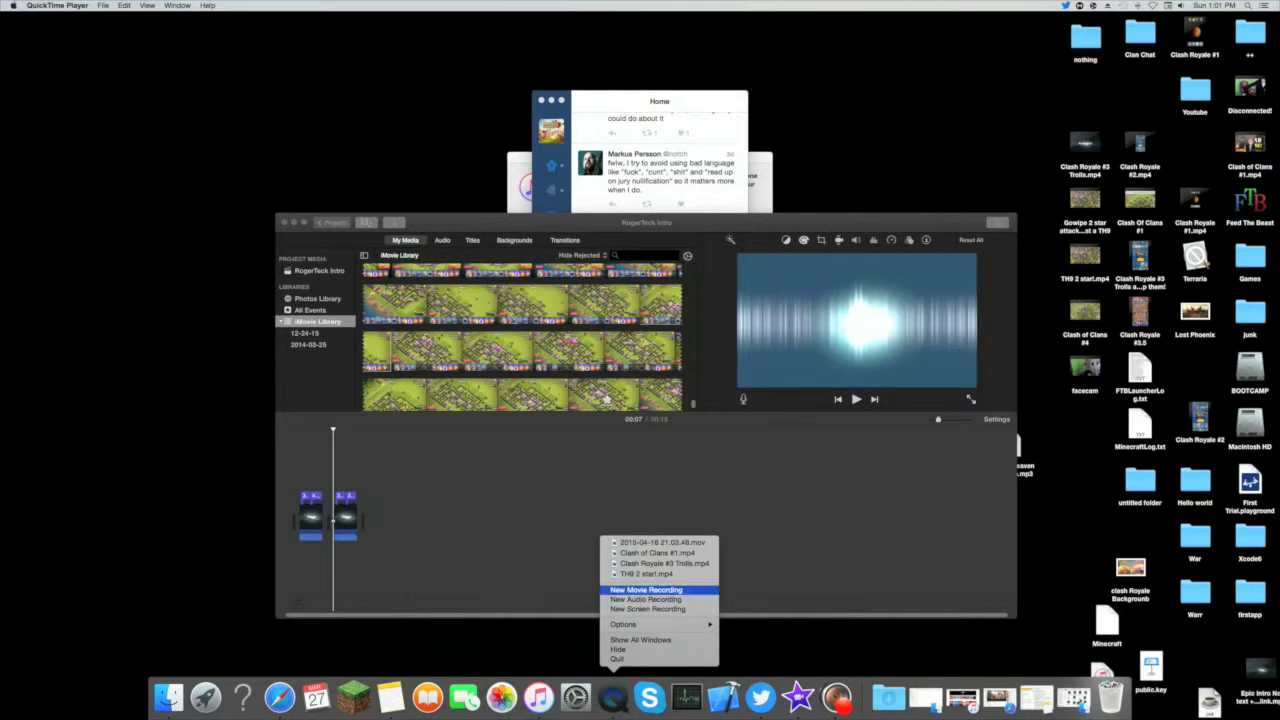
left_click(646, 590)
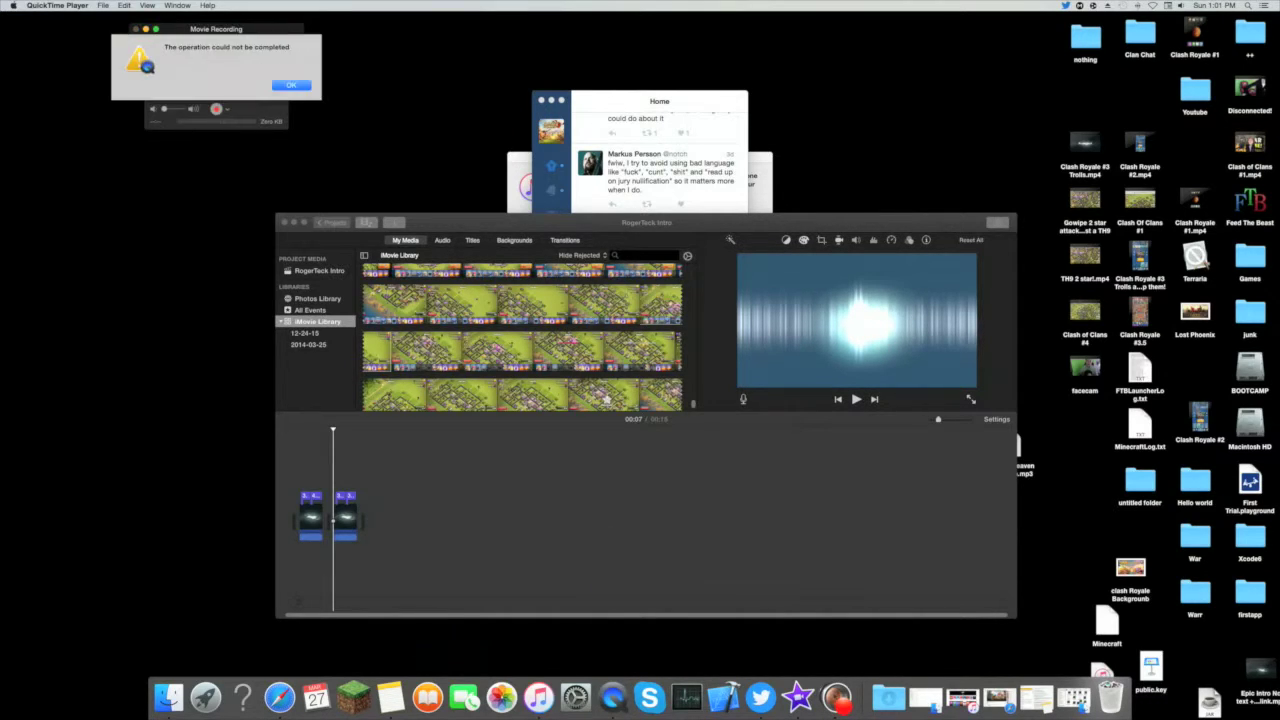
left_click(291, 85)
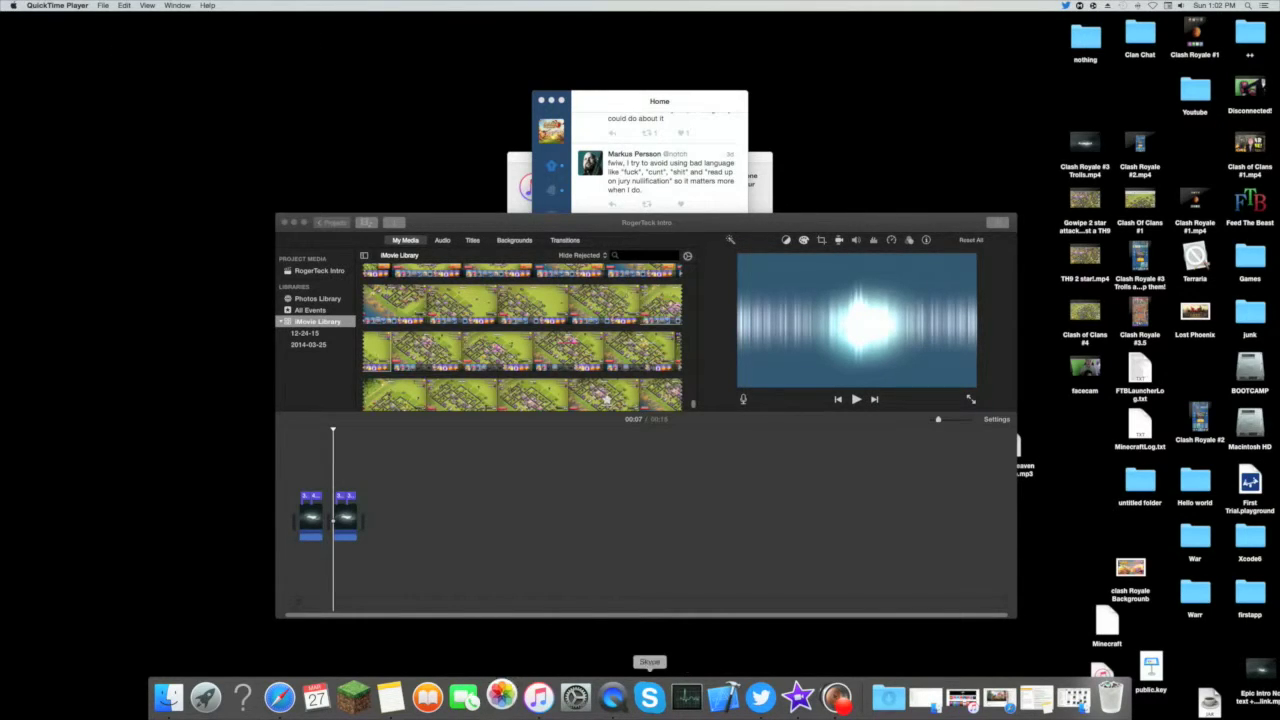
right_click(612, 697)
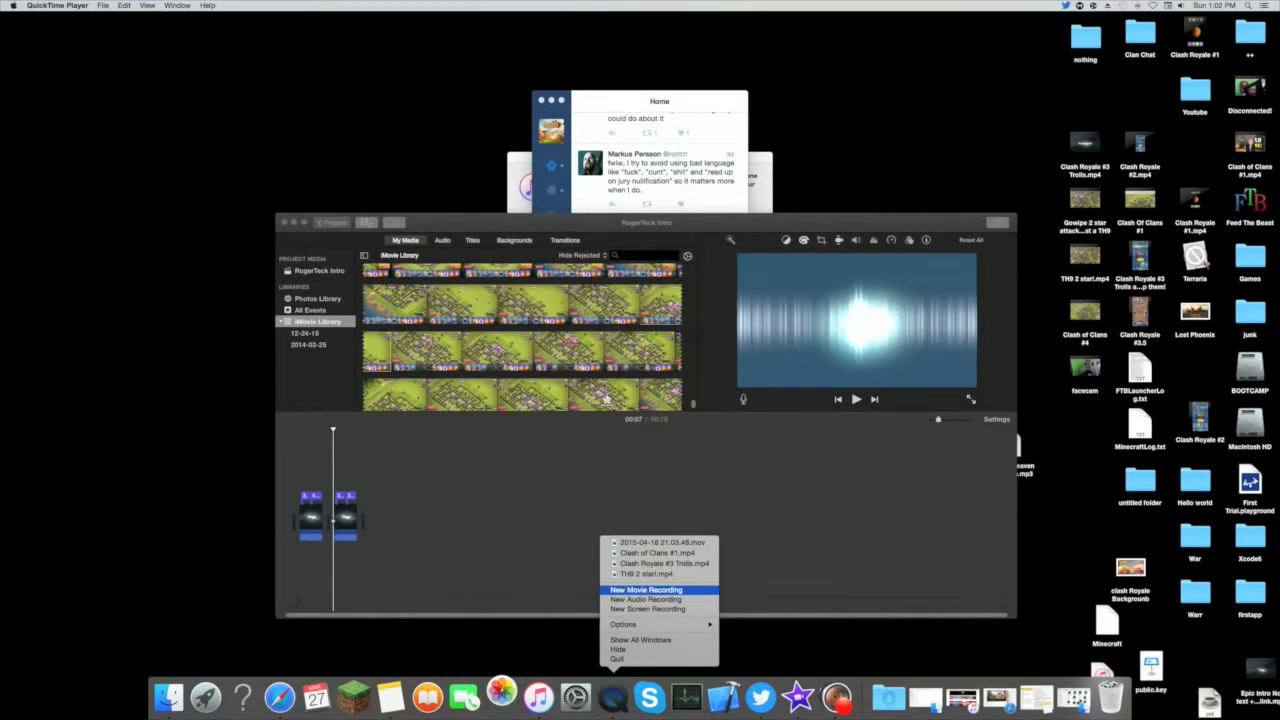
left_click(646, 590)
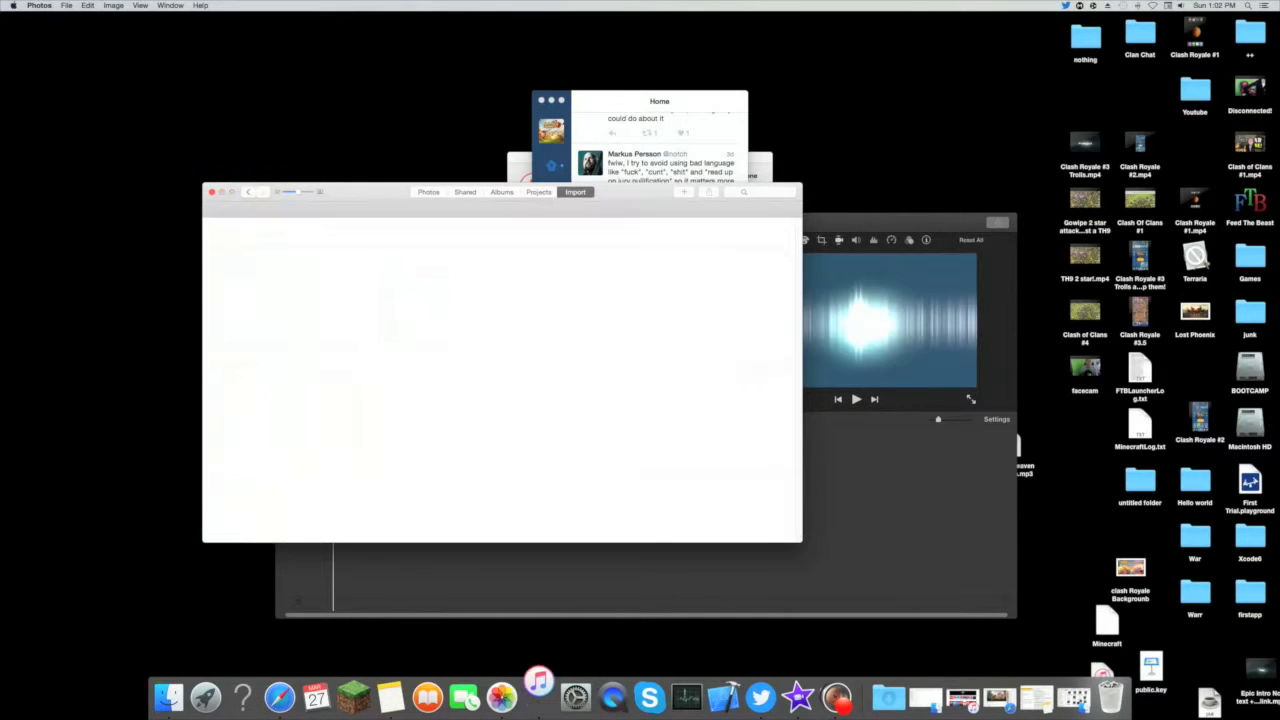
key("super+q")
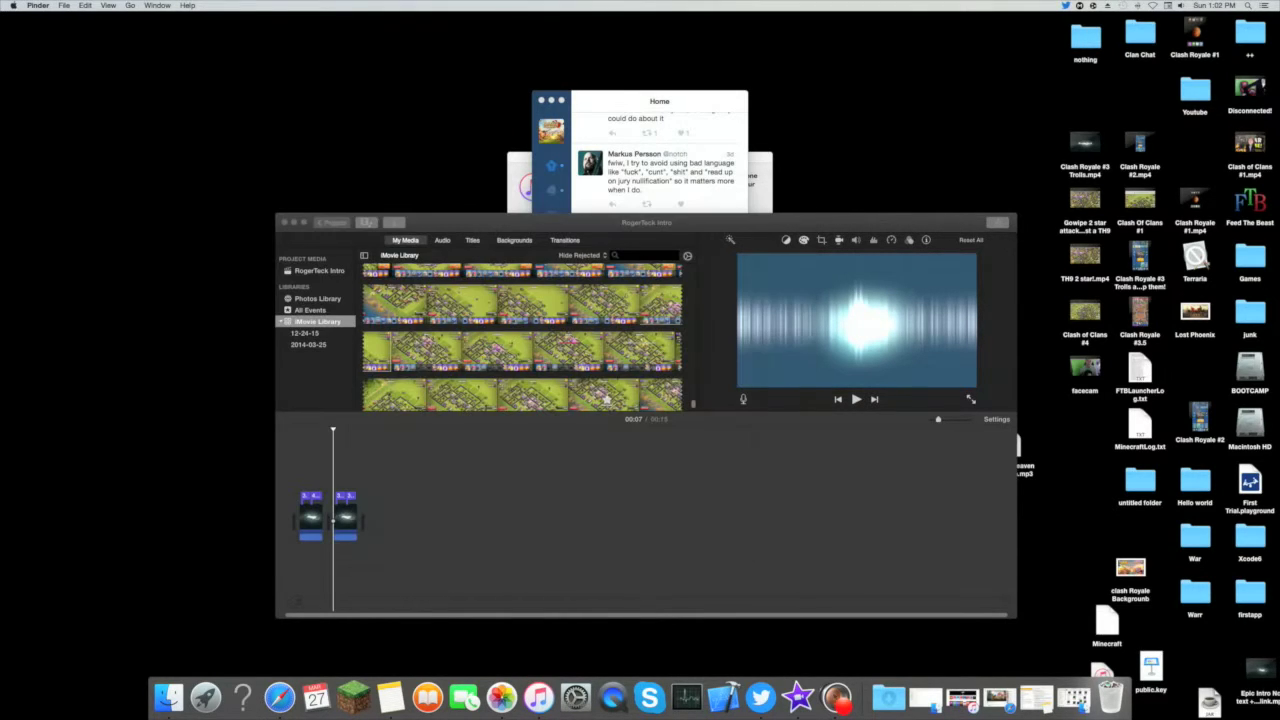
Open a new QuickTime Player movie recording to preview the connected phone's screen, quit Photos, and close the recording window
right_click(612, 697)
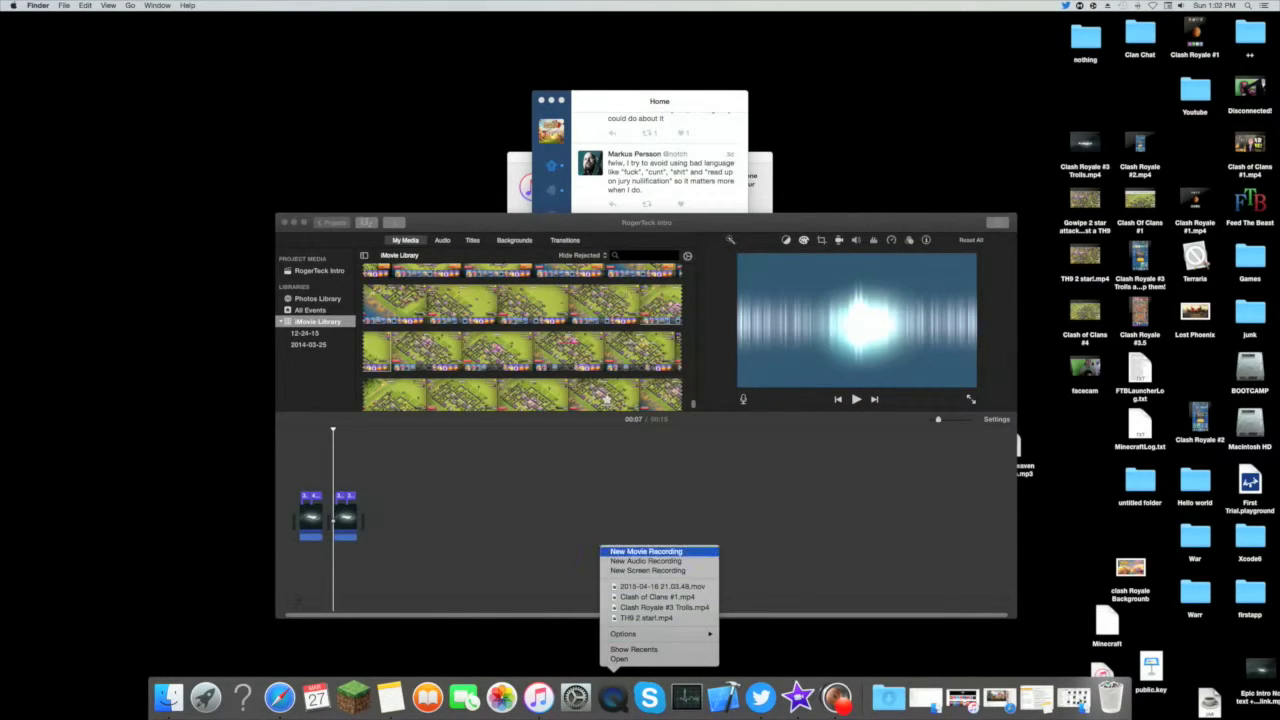
left_click(646, 551)
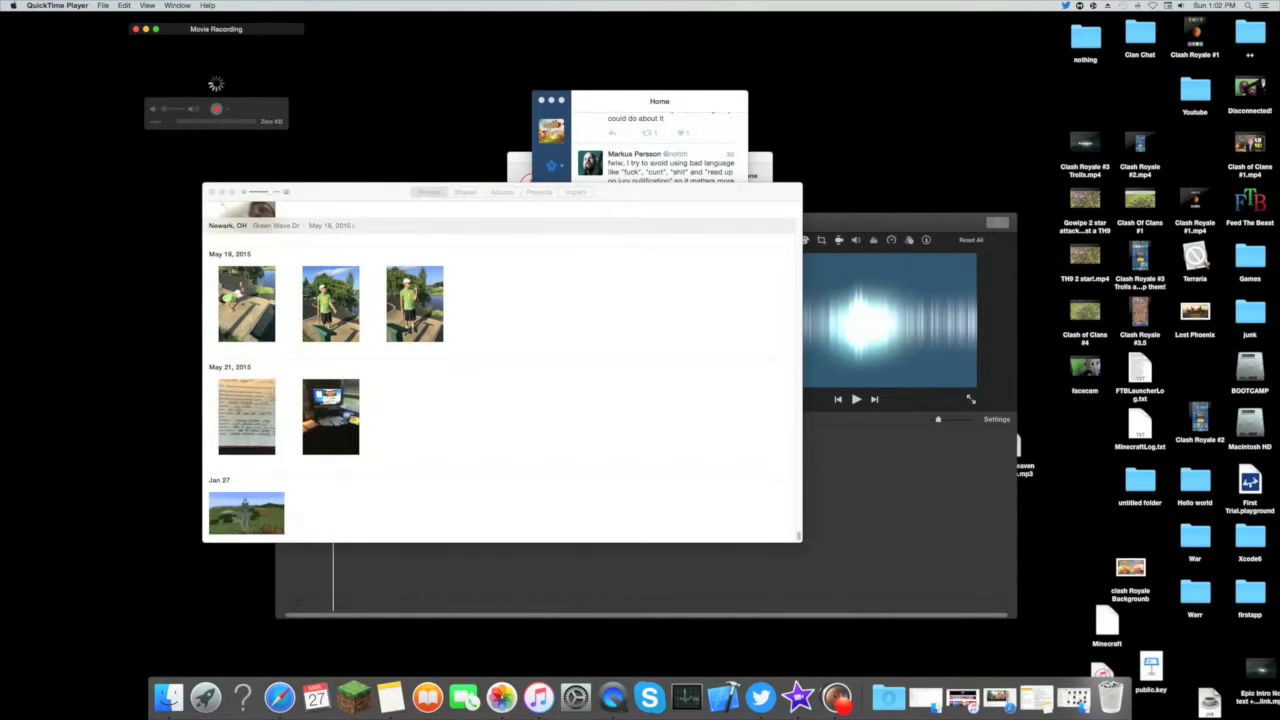
key("super+w")
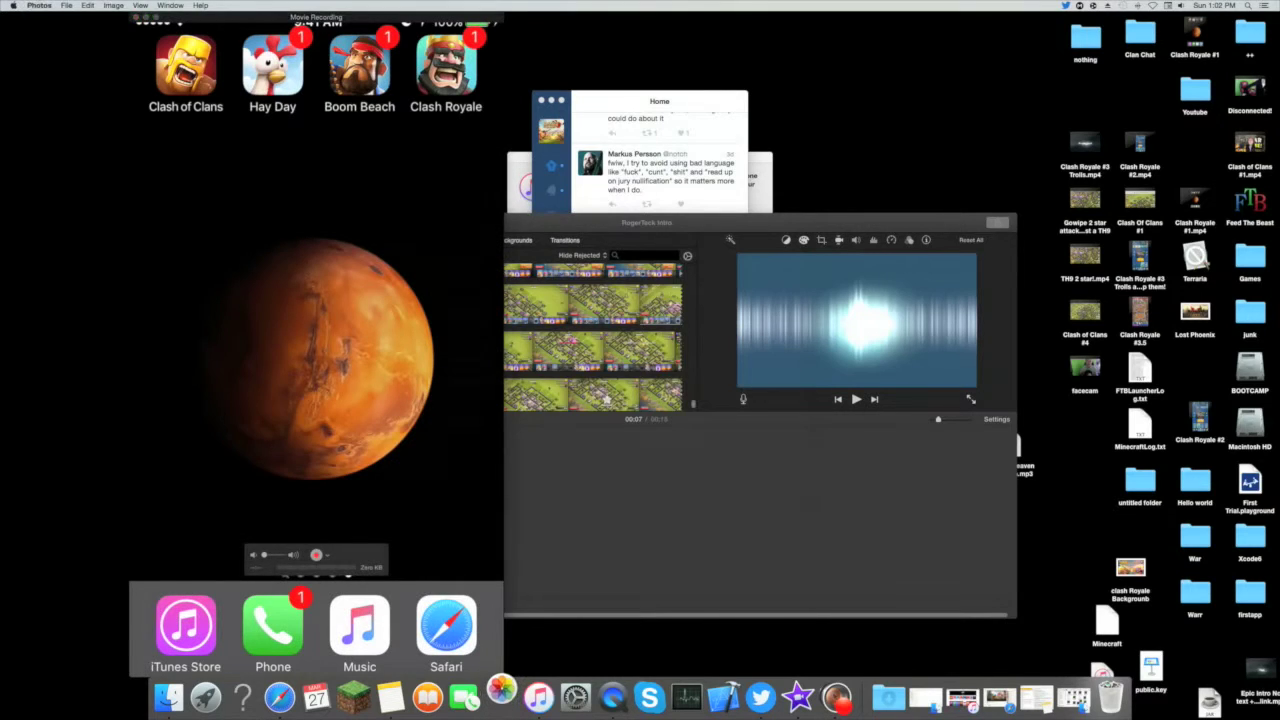
key("super+0")
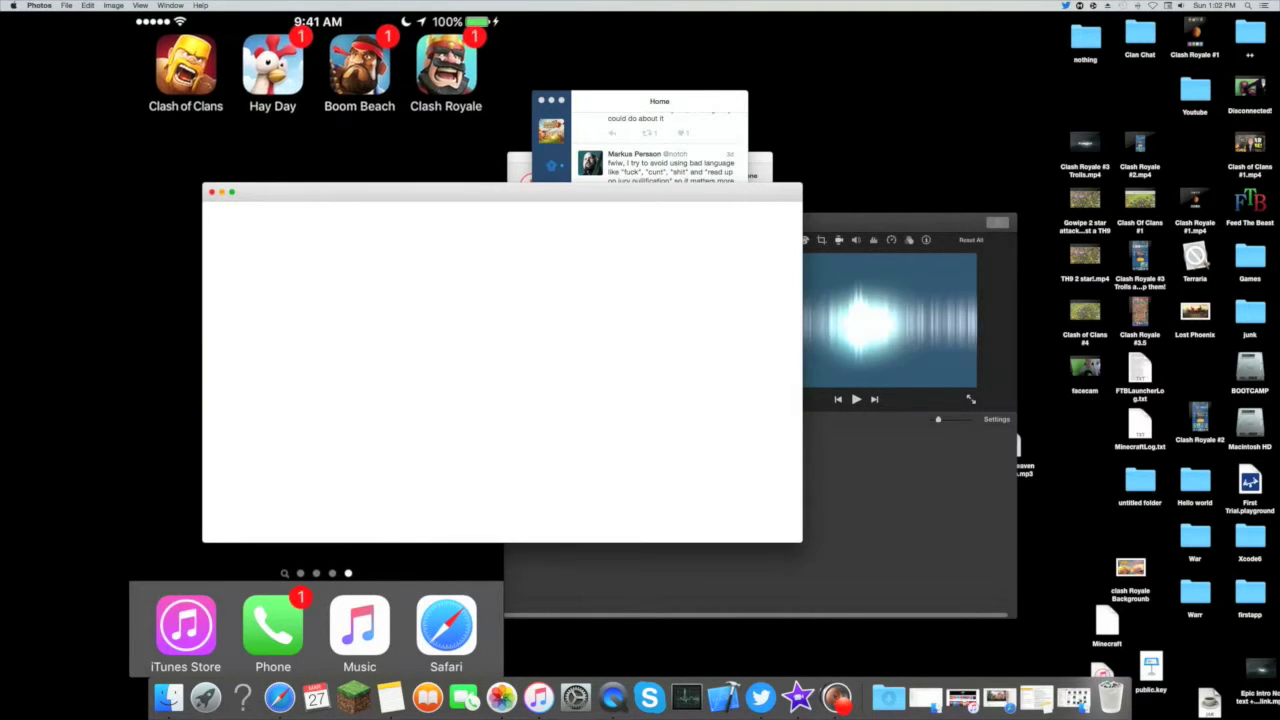
key("super+q")
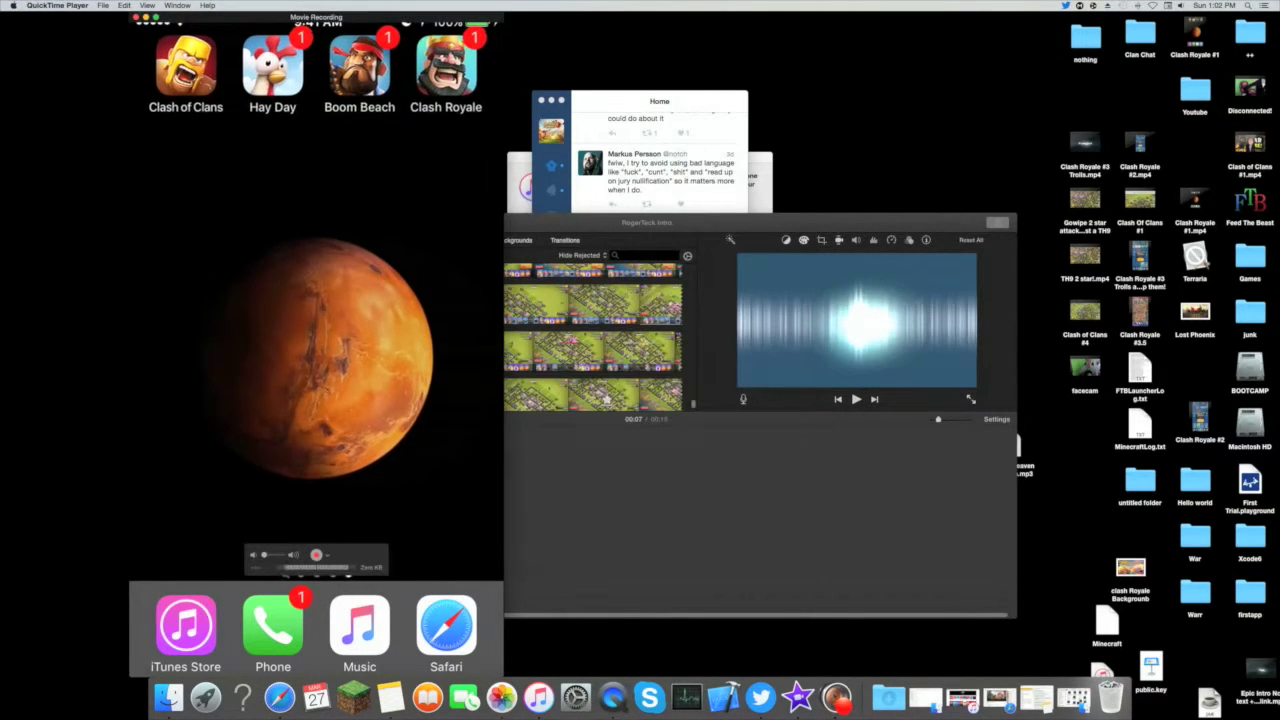
left_click_drag(316, 17, 609, 17)
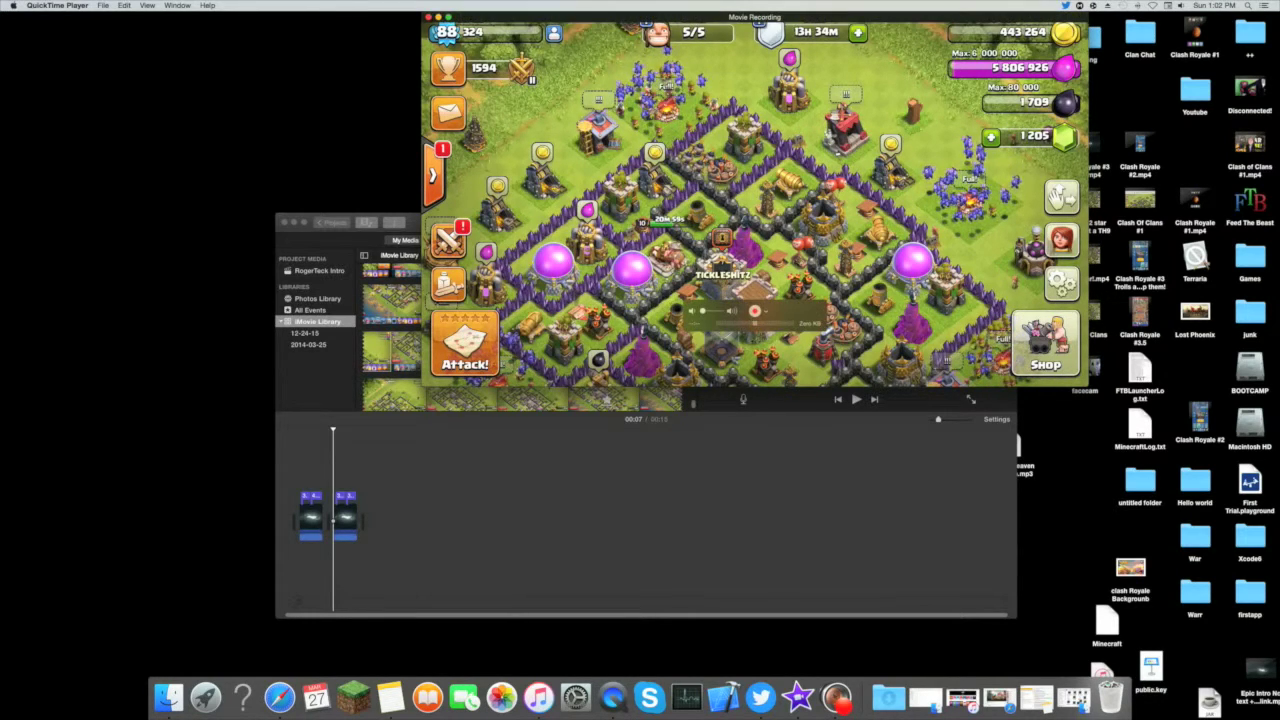
key("super+w")
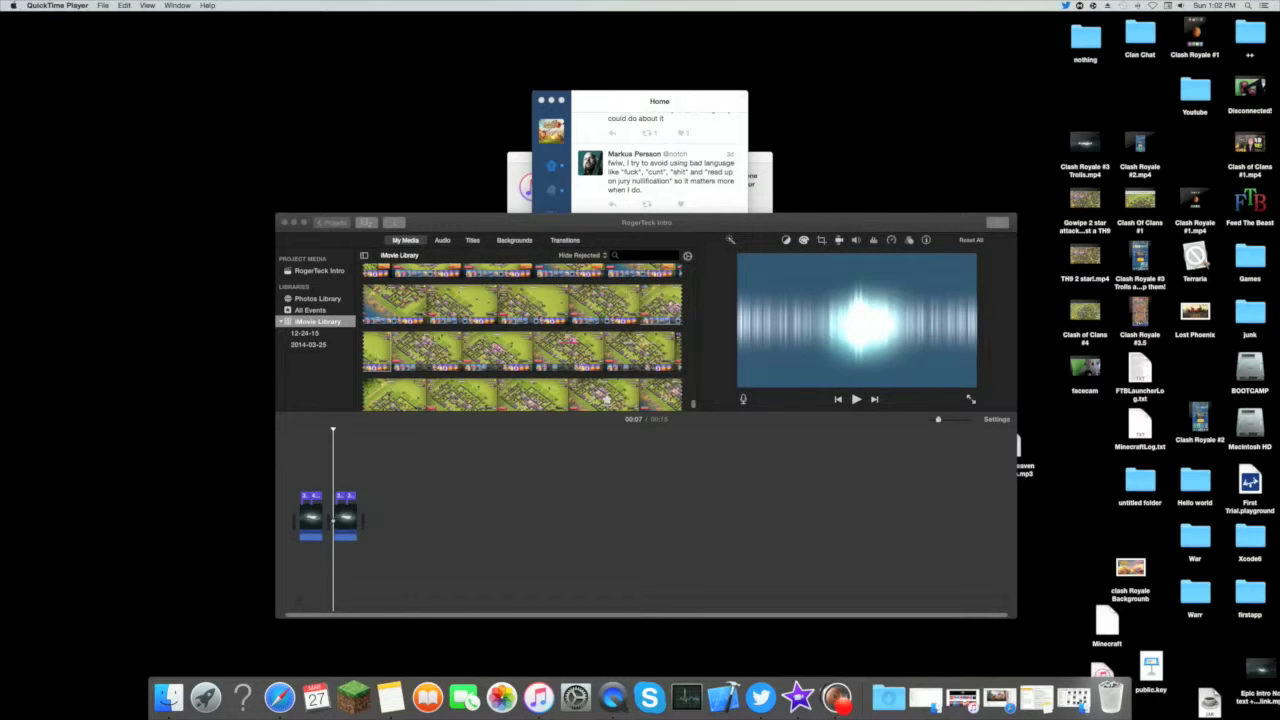
Insert the facecam video from the desktop between the two intro clips in the iMovie timeline and quit Photos
left_click_drag(1085, 368, 928, 448)
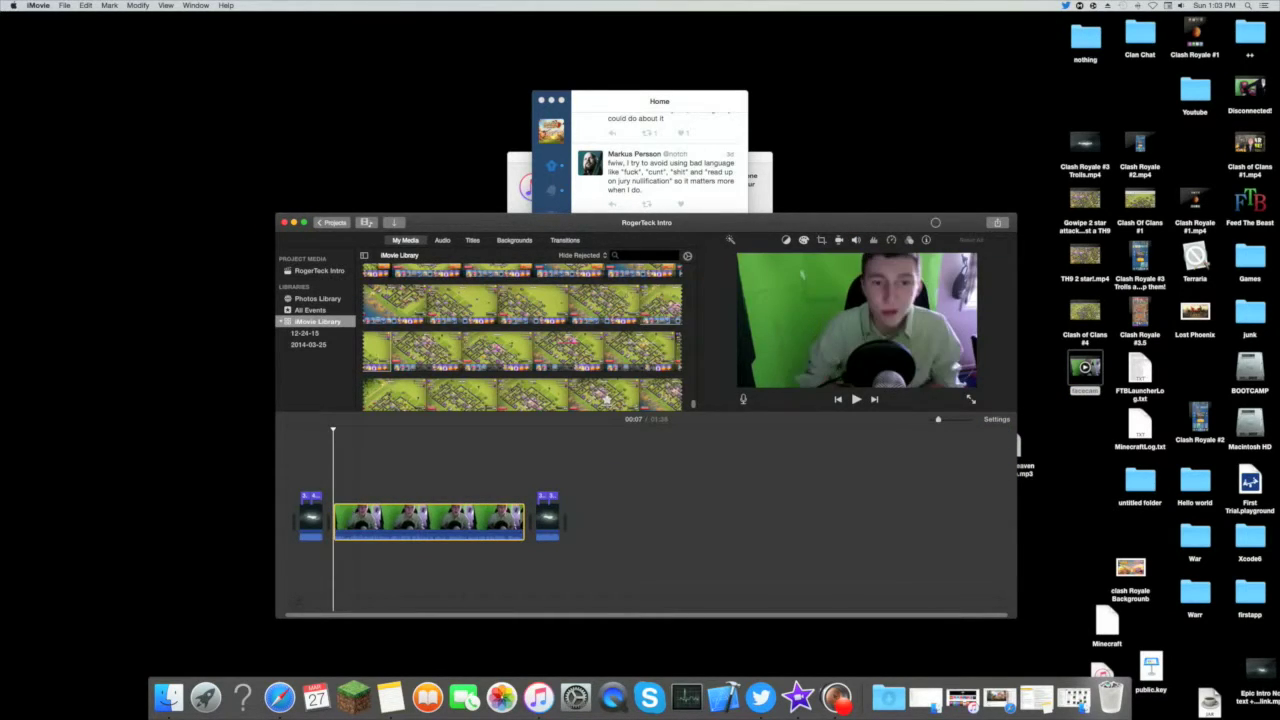
left_click(502, 698)
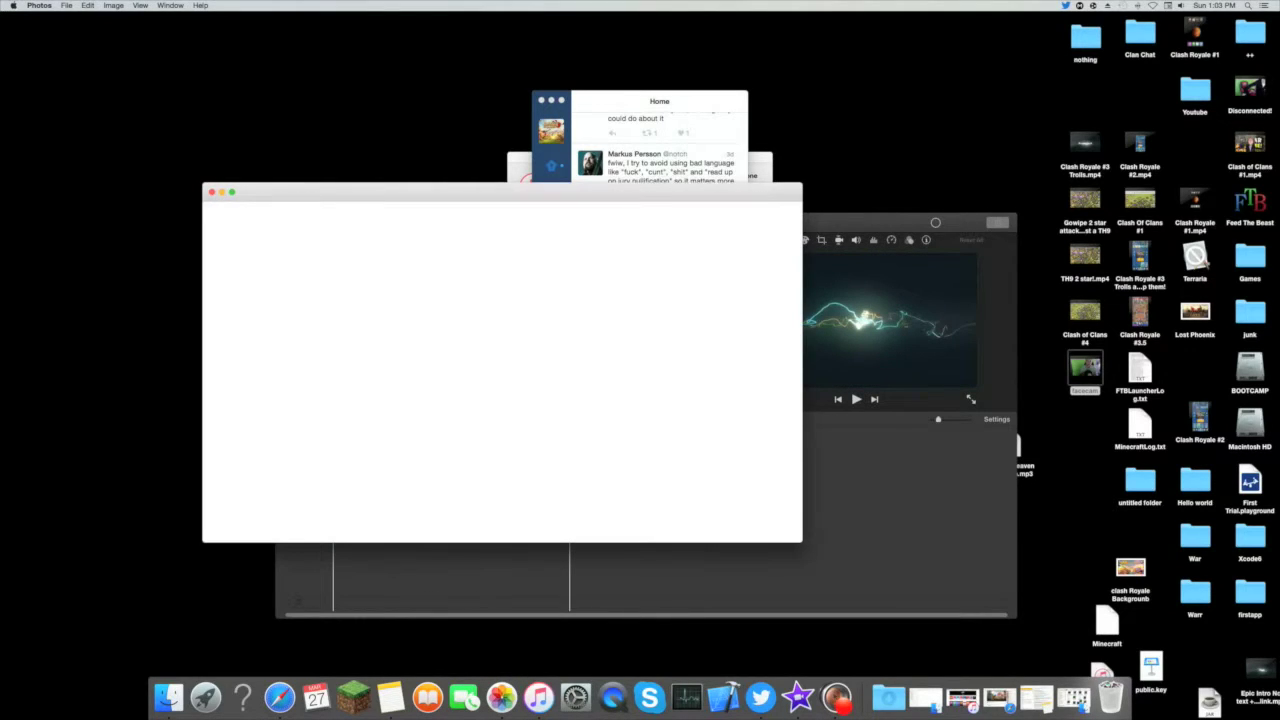
key("super+q")
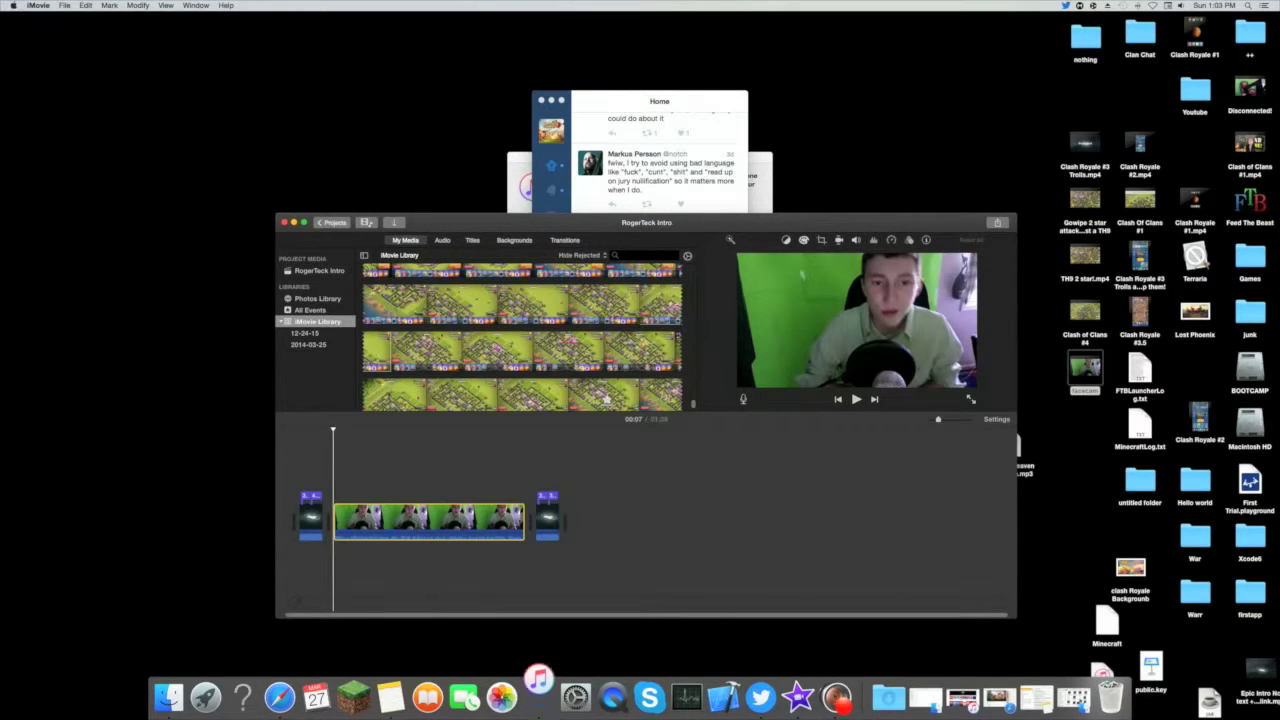
Open the Youtube Music folder inside the desktop's Youtube folder
left_click(1195, 91)
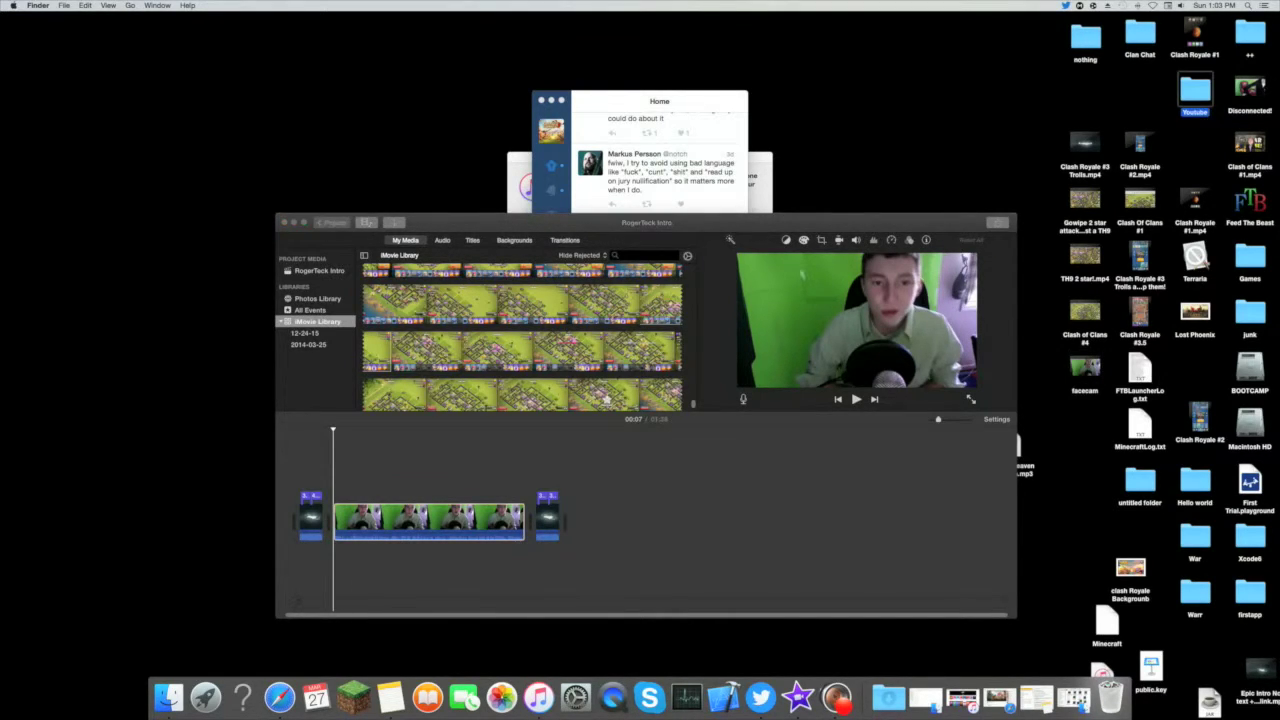
key("super+o")
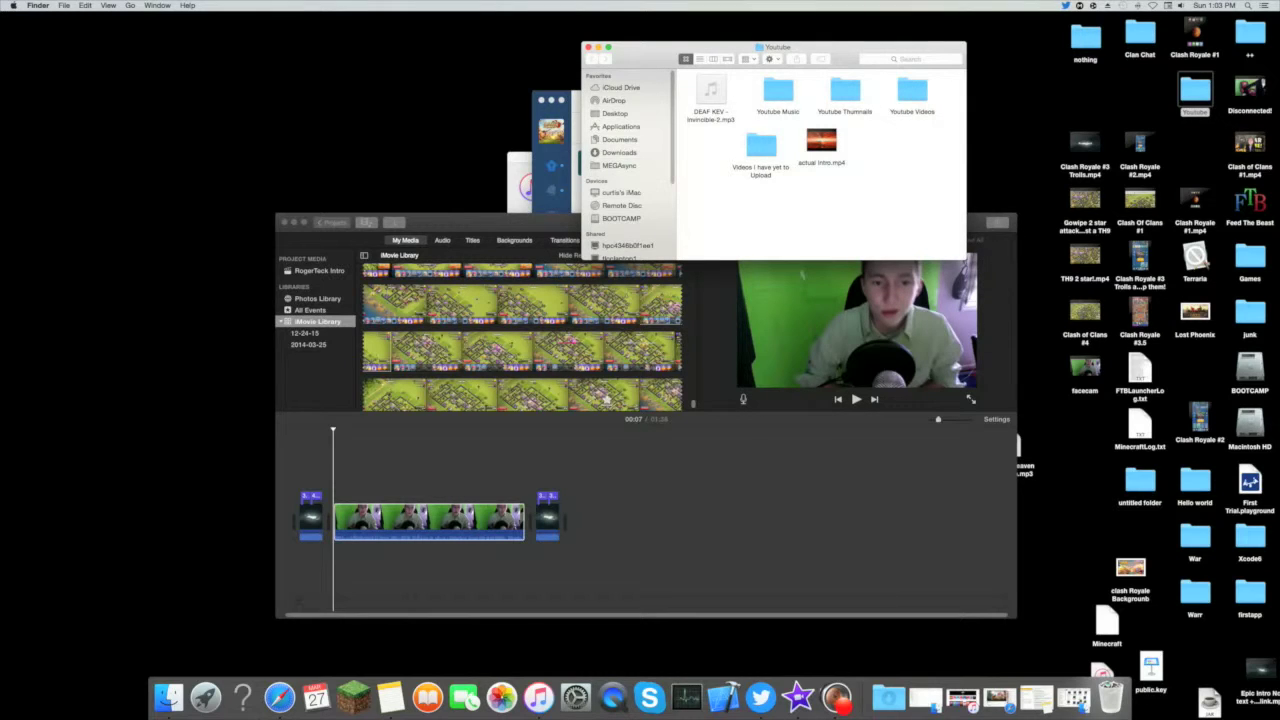
key("y")
key("super+o")
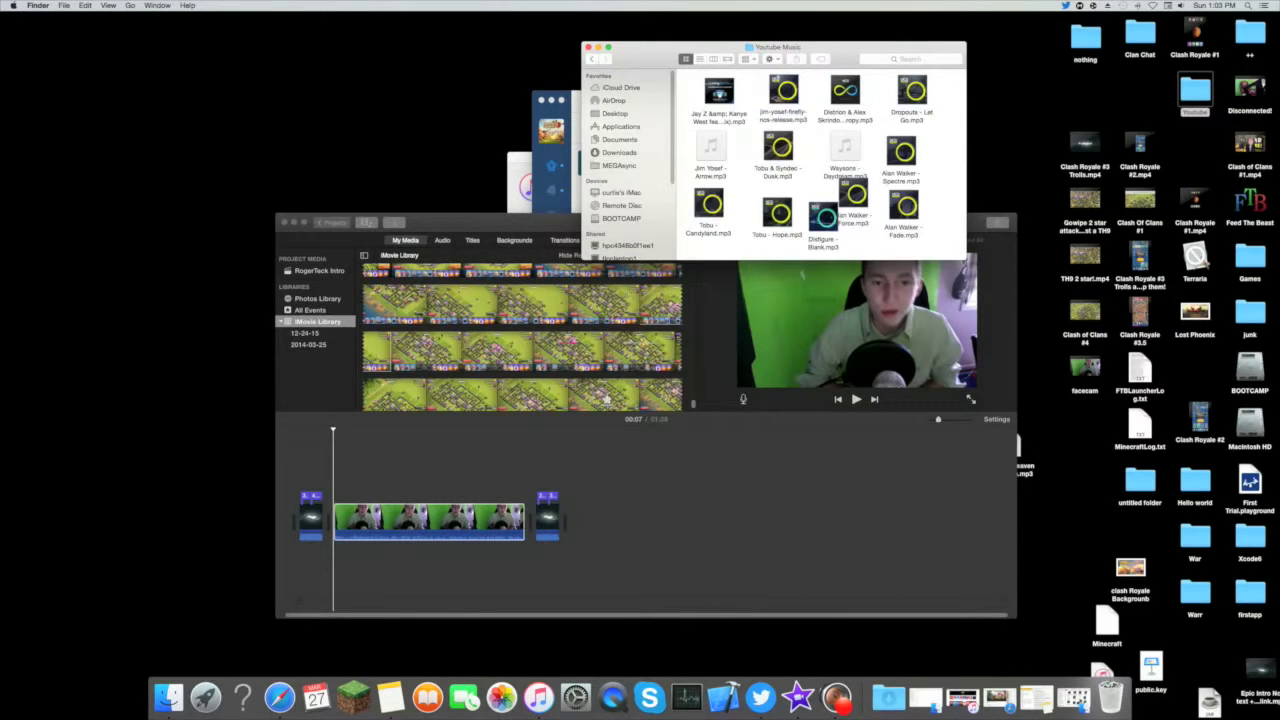
Preview the song Tobu & Syndec - Dusk.mp3 and adjust the system volume while it plays
key("t")
mouse_move(778, 146)
left_mouse_down()
mouse_move(716, 244)
mouse_move(780, 144)
left_mouse_up()
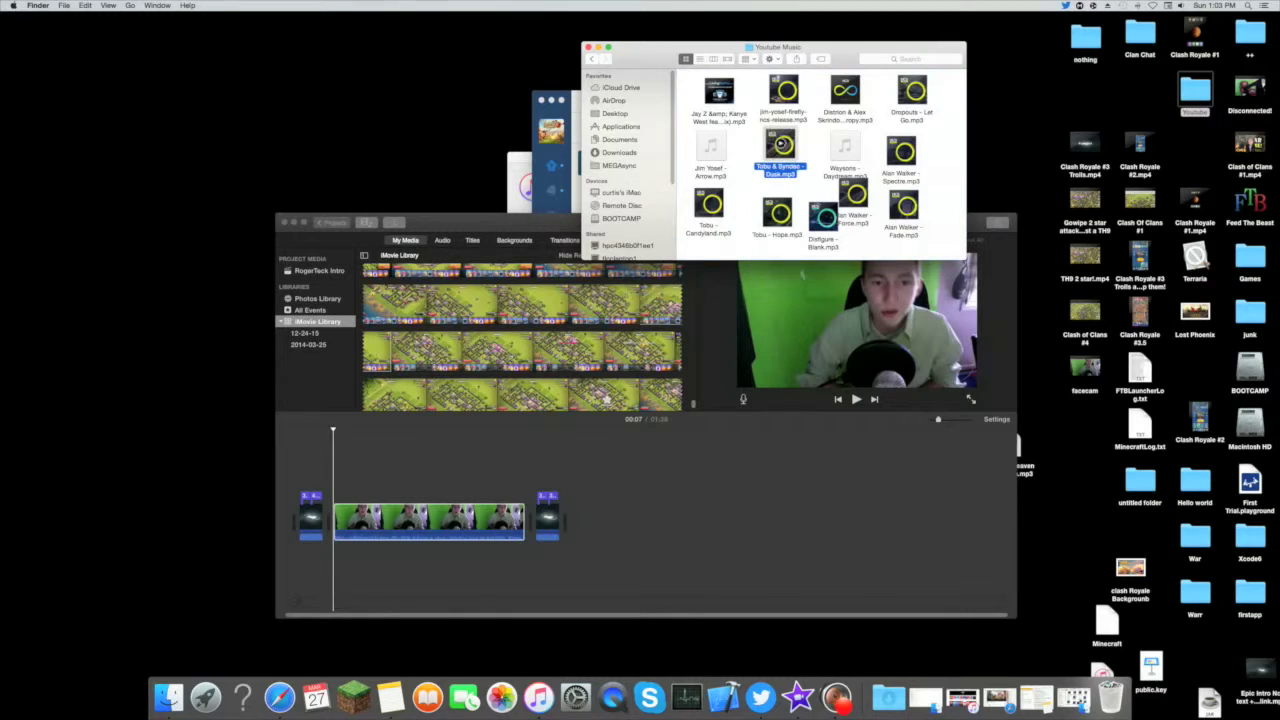
key("XF86AudioRaiseVolume")
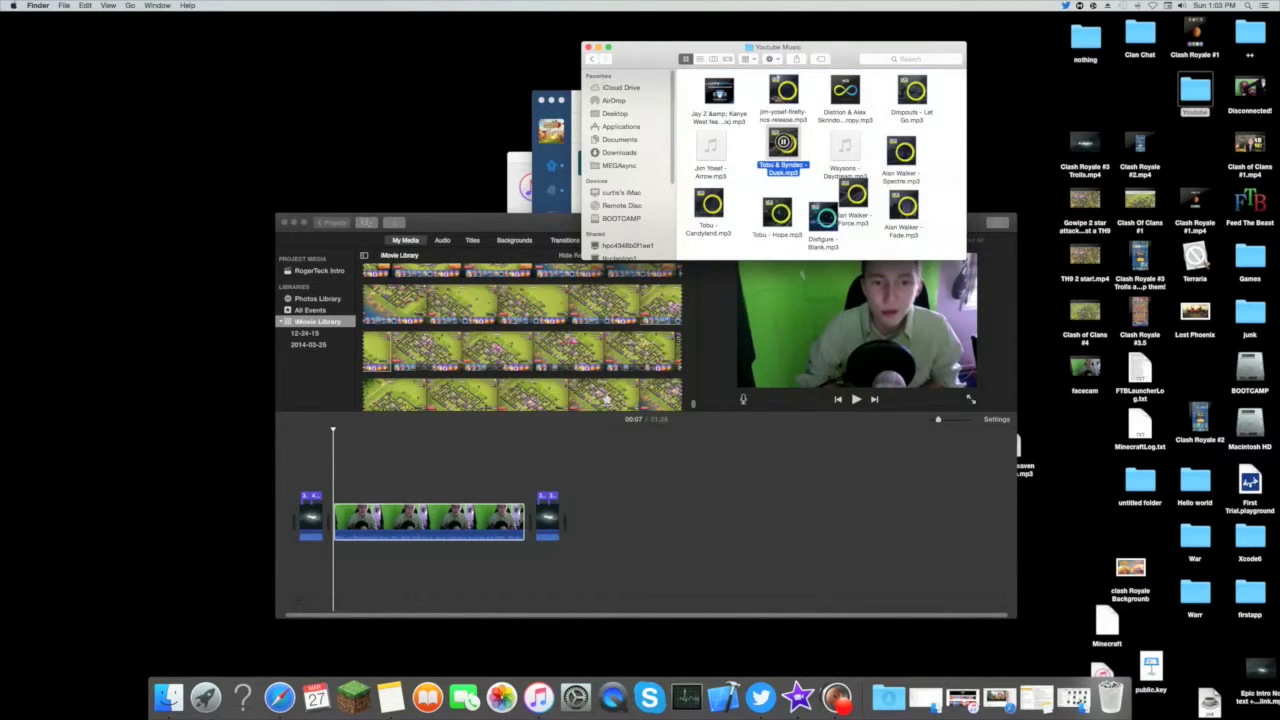
key("XF86AudioLowerVolume")
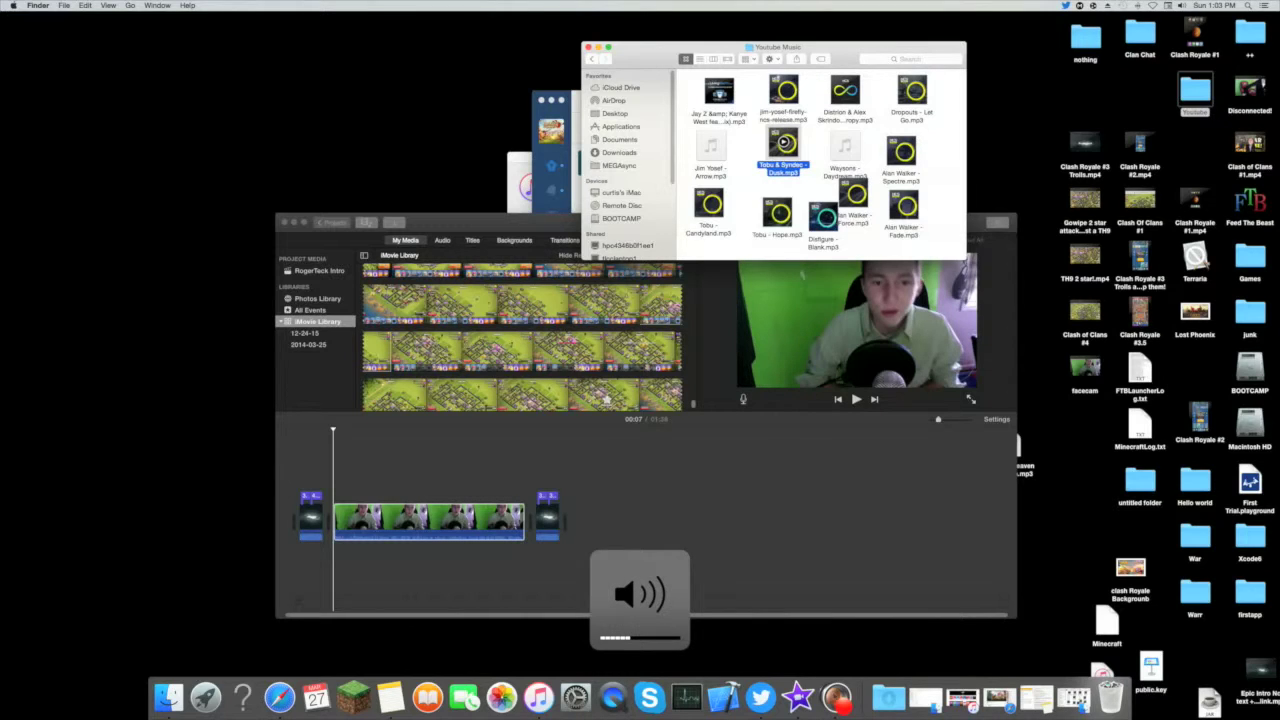
mouse_move(783, 148)
left_mouse_down()
mouse_move(632, 250)
mouse_move(339, 617)
mouse_move(559, 406)
mouse_move(790, 150)
left_mouse_up()
Add Alan Walker - Fade.mp3 beneath the facecam clip in the iMovie timeline and play back a short part of it
left_click_drag(904, 206, 334, 549)
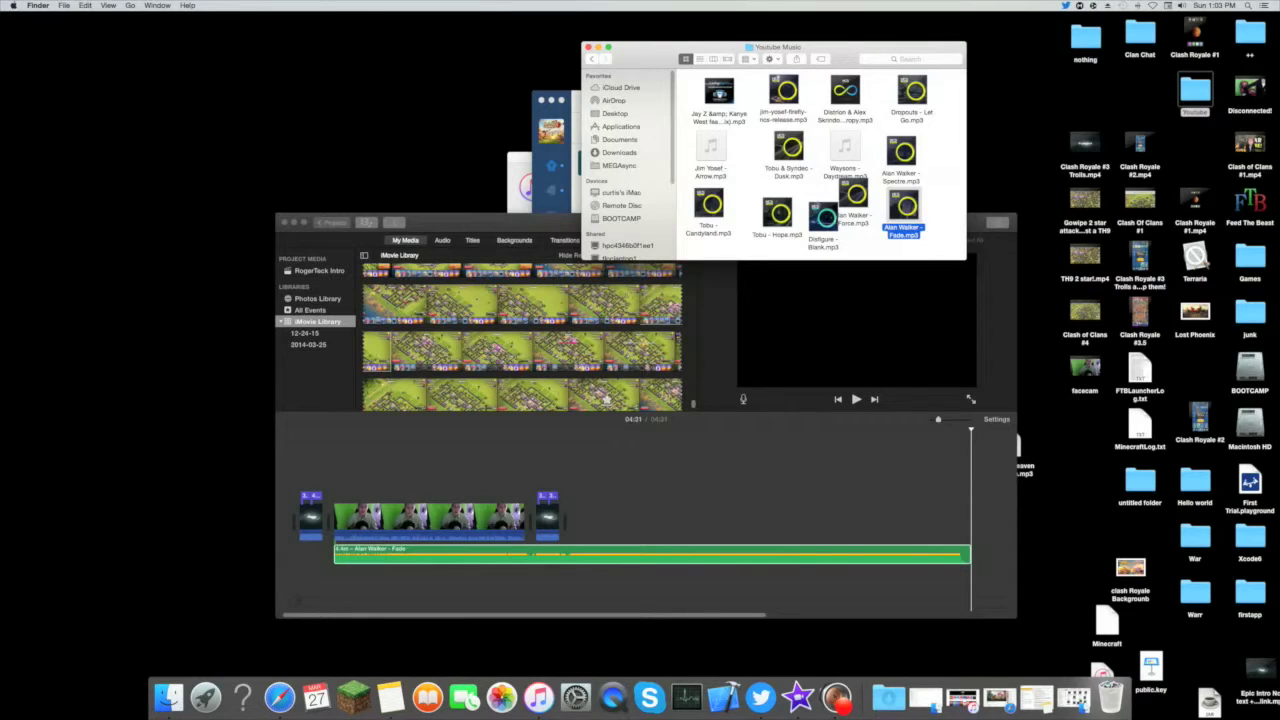
left_click(343, 475)
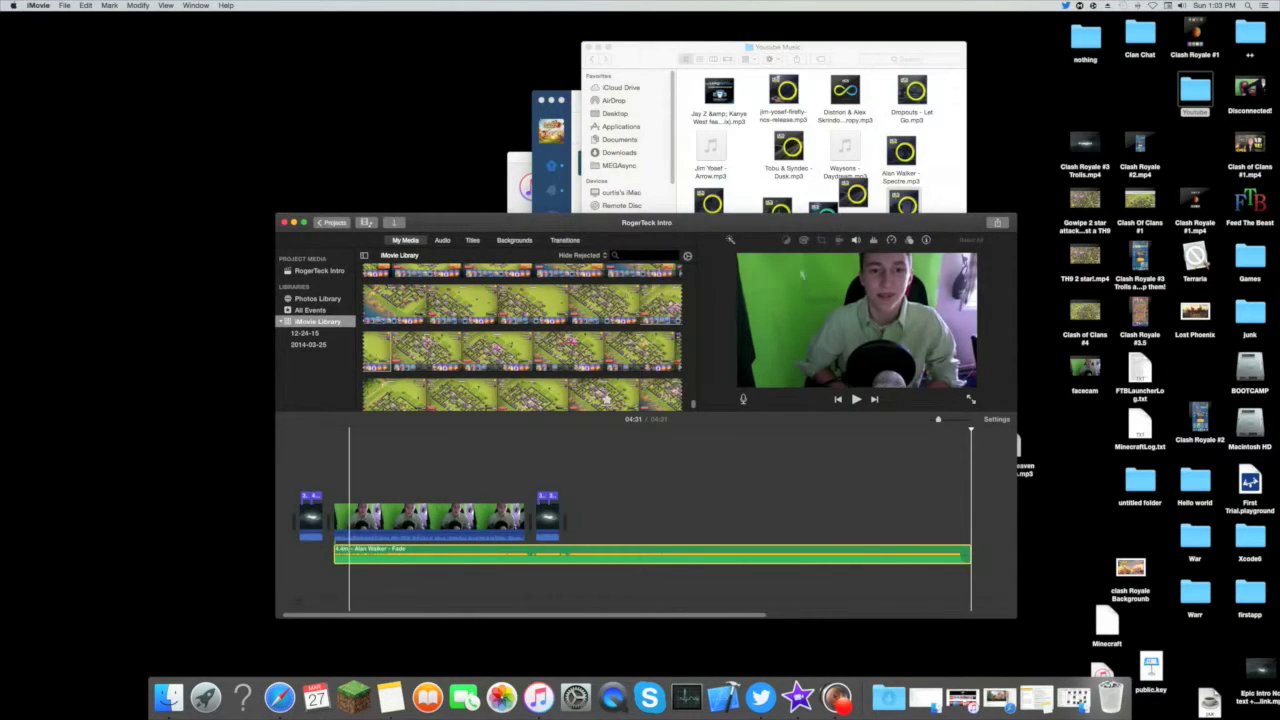
left_click(348, 470)
key("space")
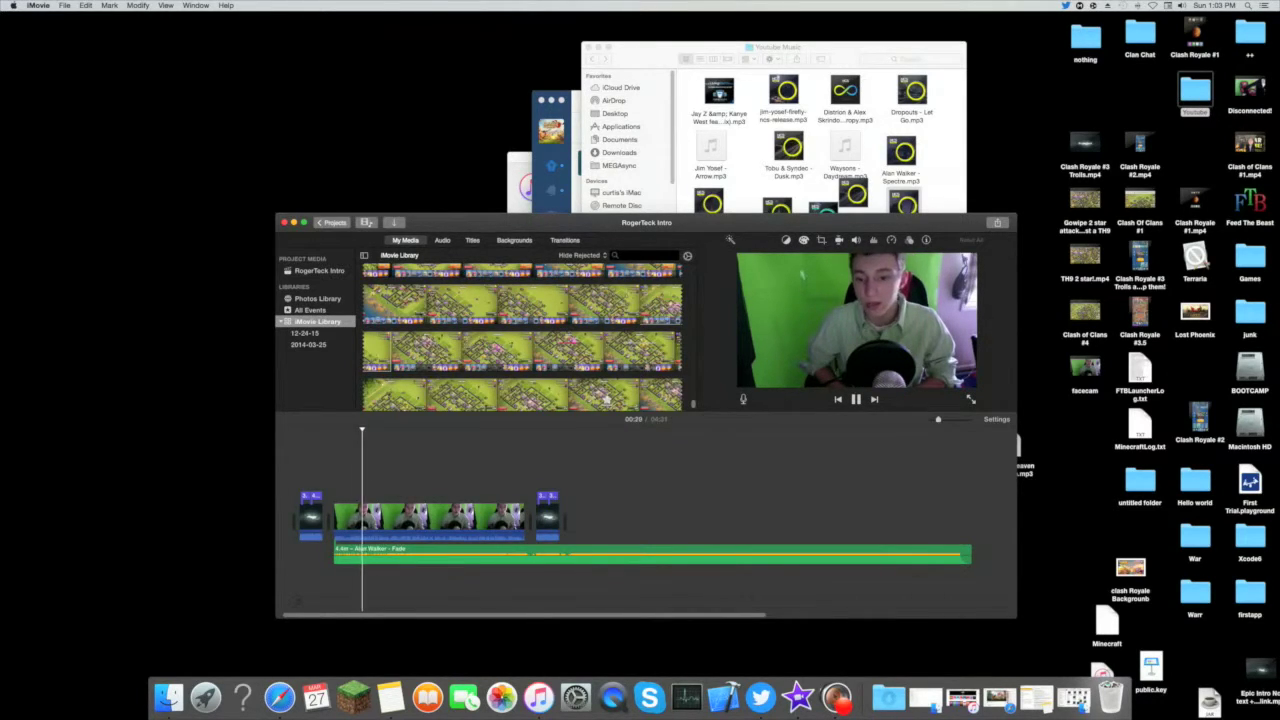
key("space")
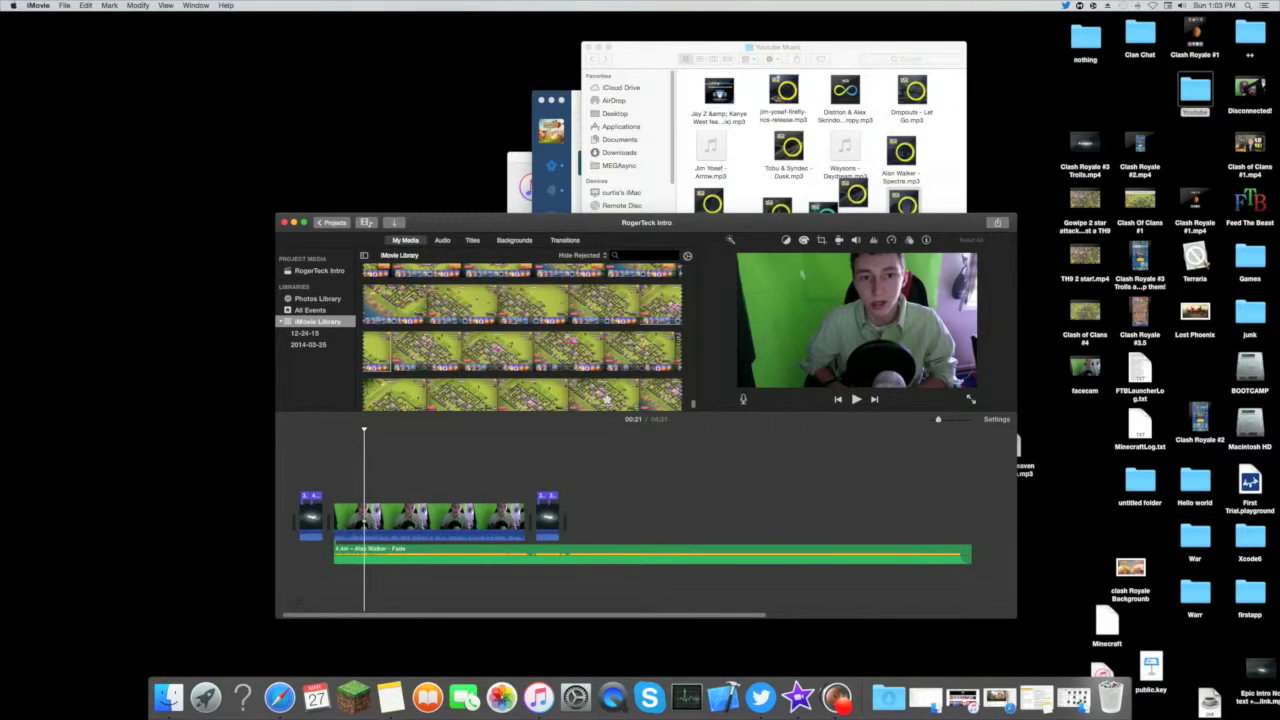
Insert the Clash of Clans #4 video after the facecam clip and split it at about 03:32
left_click_drag(1085, 311, 533, 520)
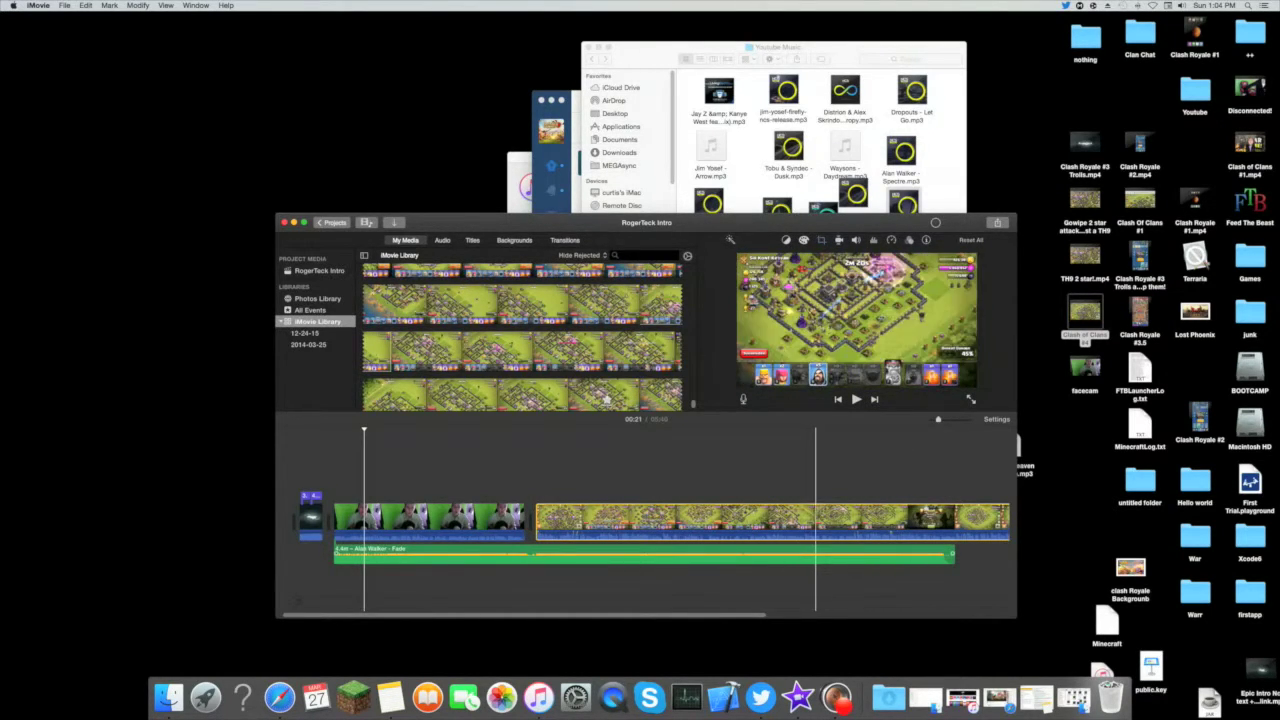
left_click_drag(816, 553, 818, 516)
right_click(822, 530)
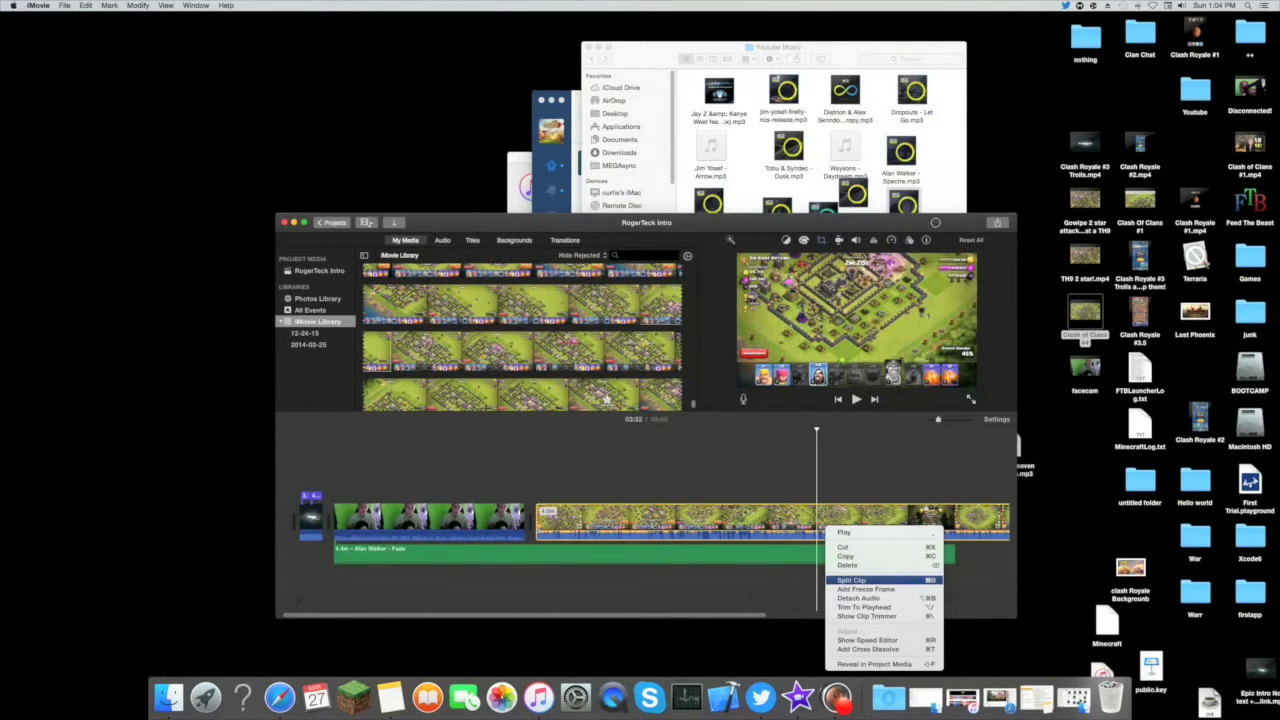
left_click(855, 580)
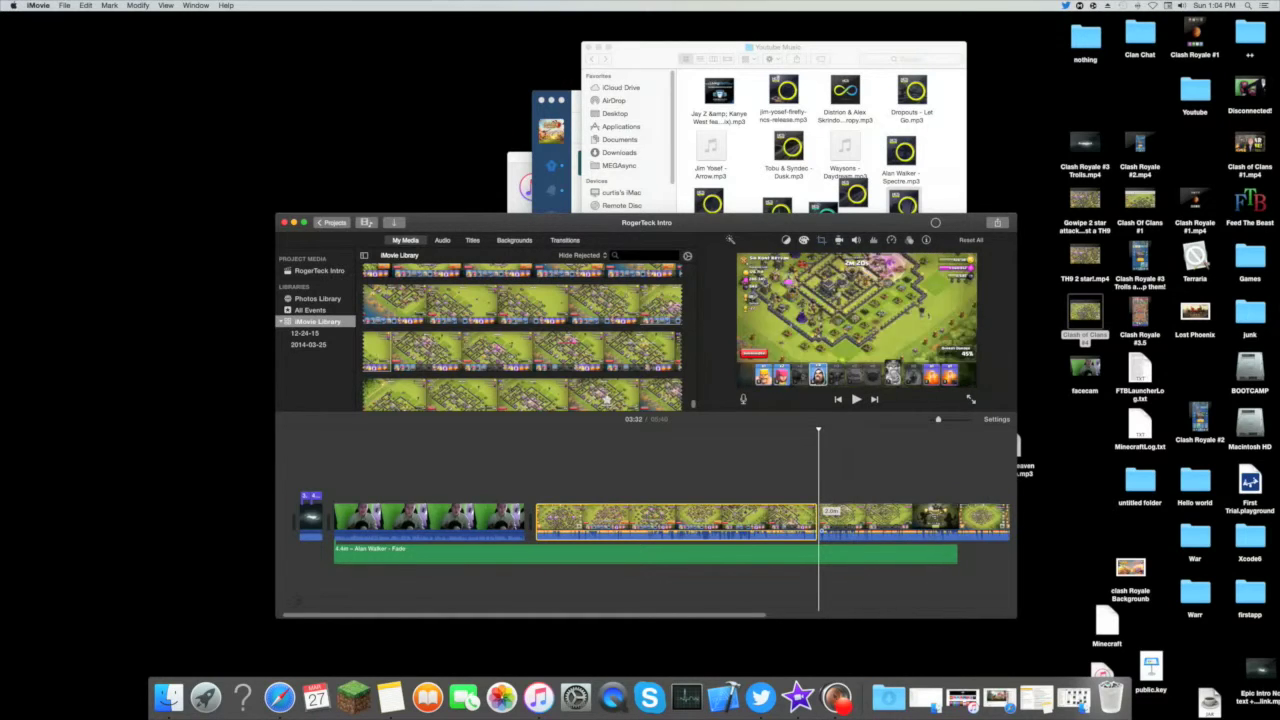
left_click(852, 520)
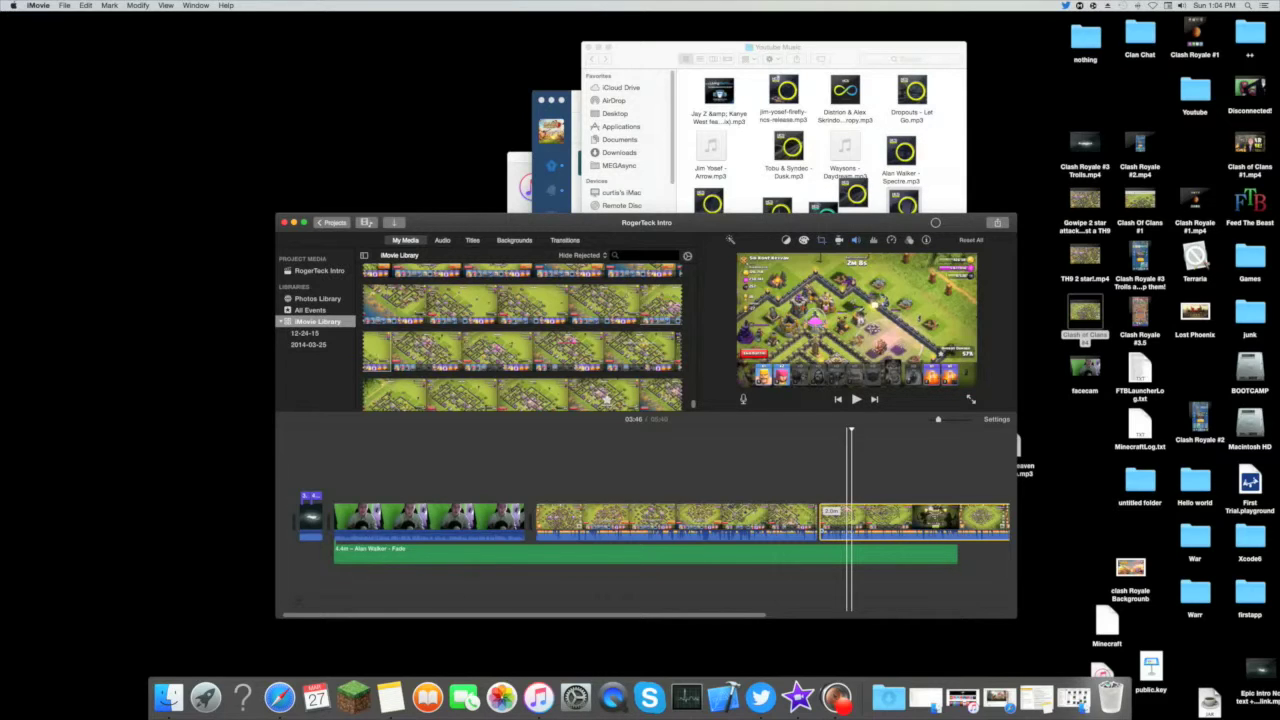
Show the cropping options for the facecam clip and close them again
left_click(469, 520)
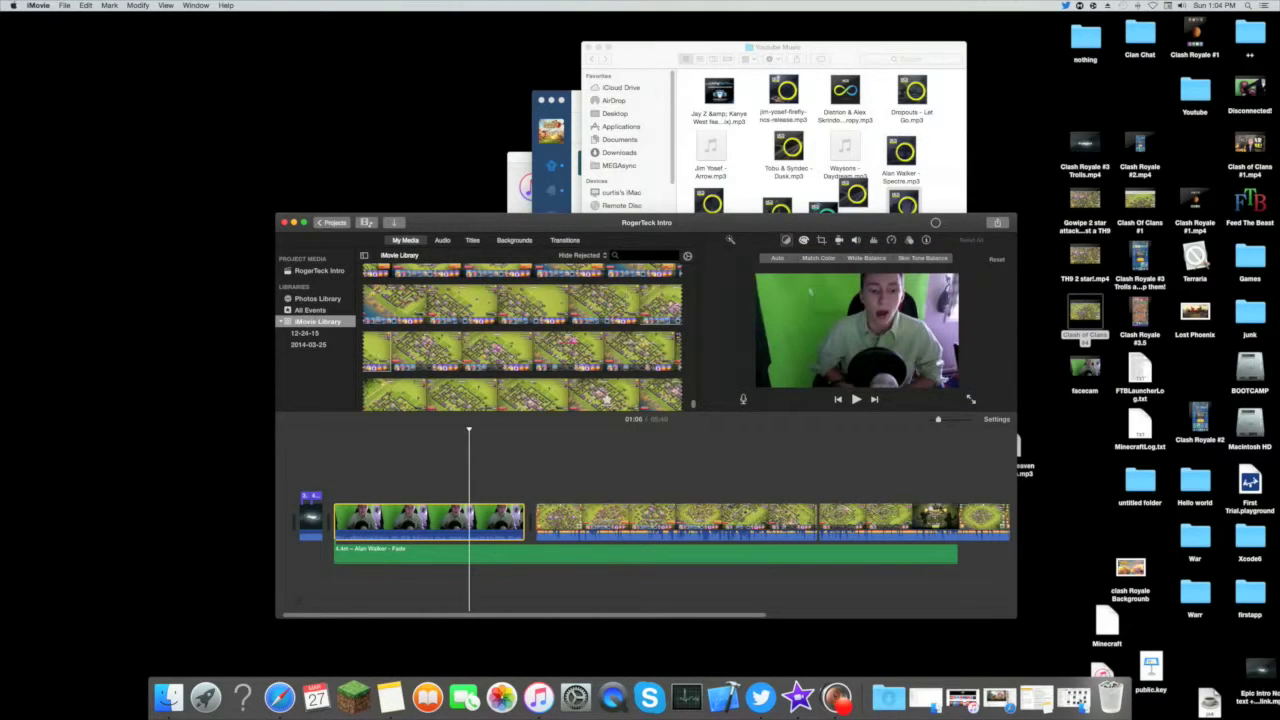
left_click(821, 240)
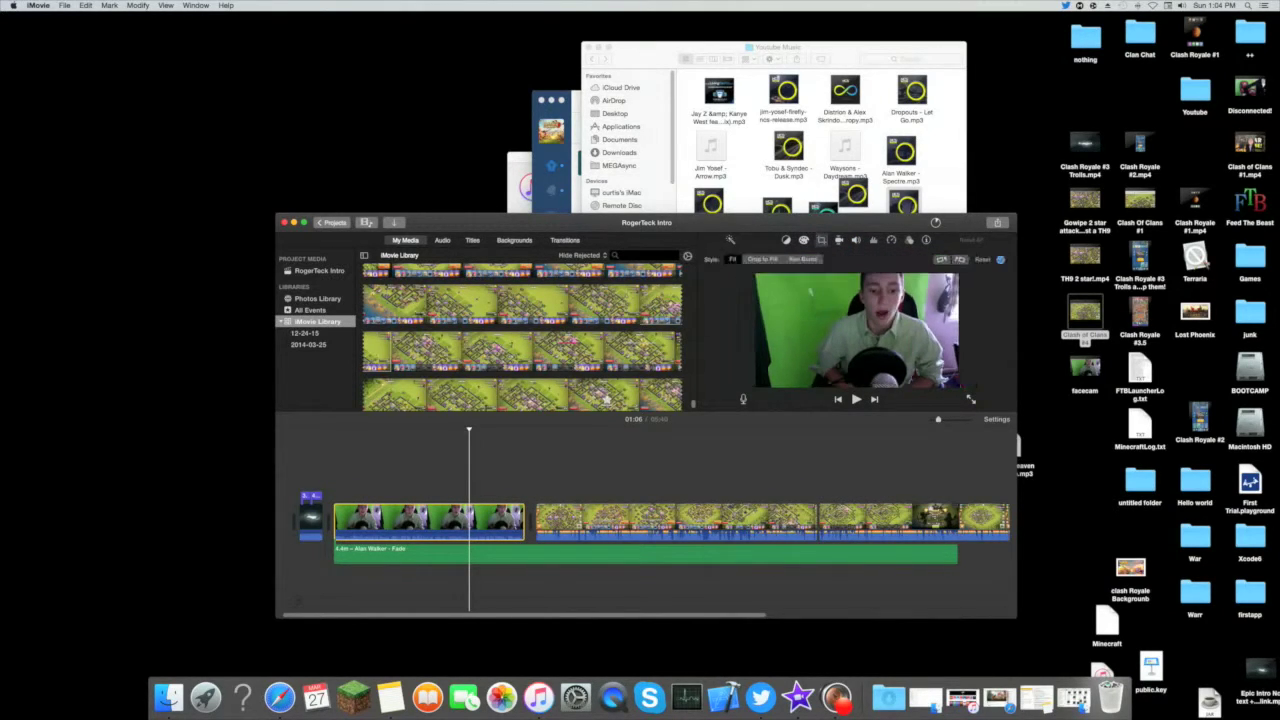
left_click(821, 240)
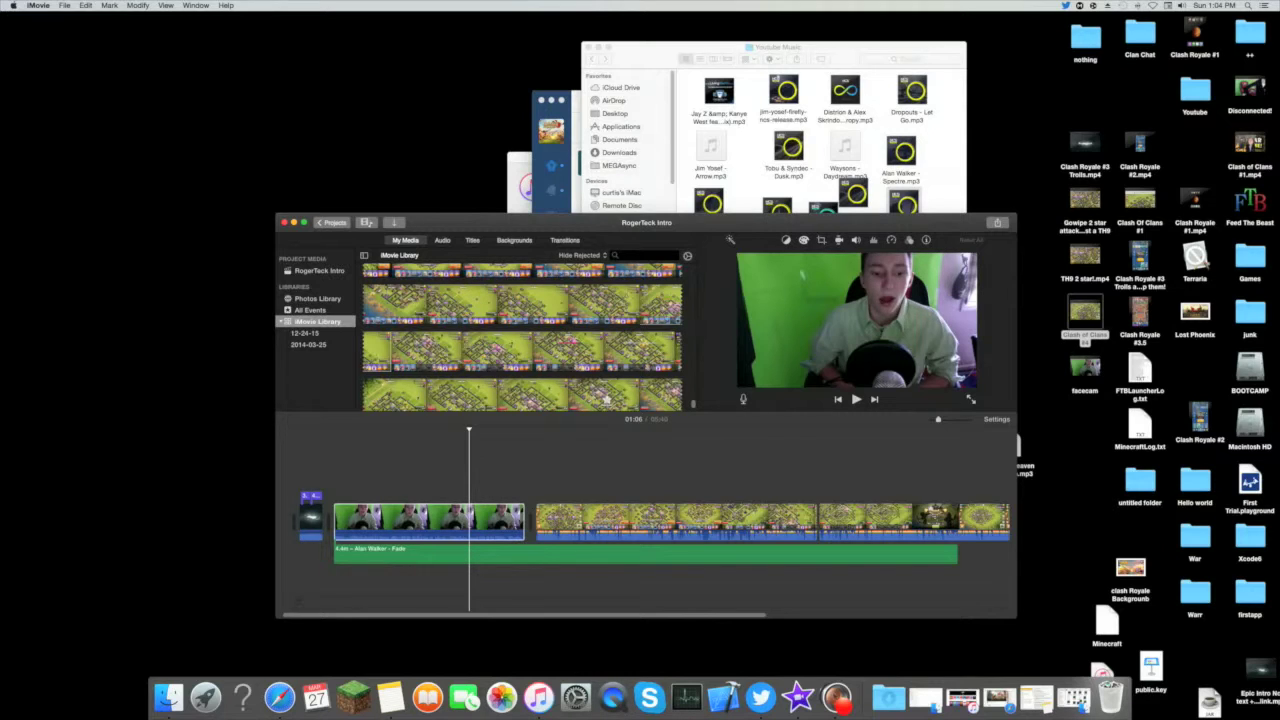
Move the iMovie window slightly and view the available sharing destinations for the project
left_click_drag(960, 222, 974, 235)
left_click(1012, 235)
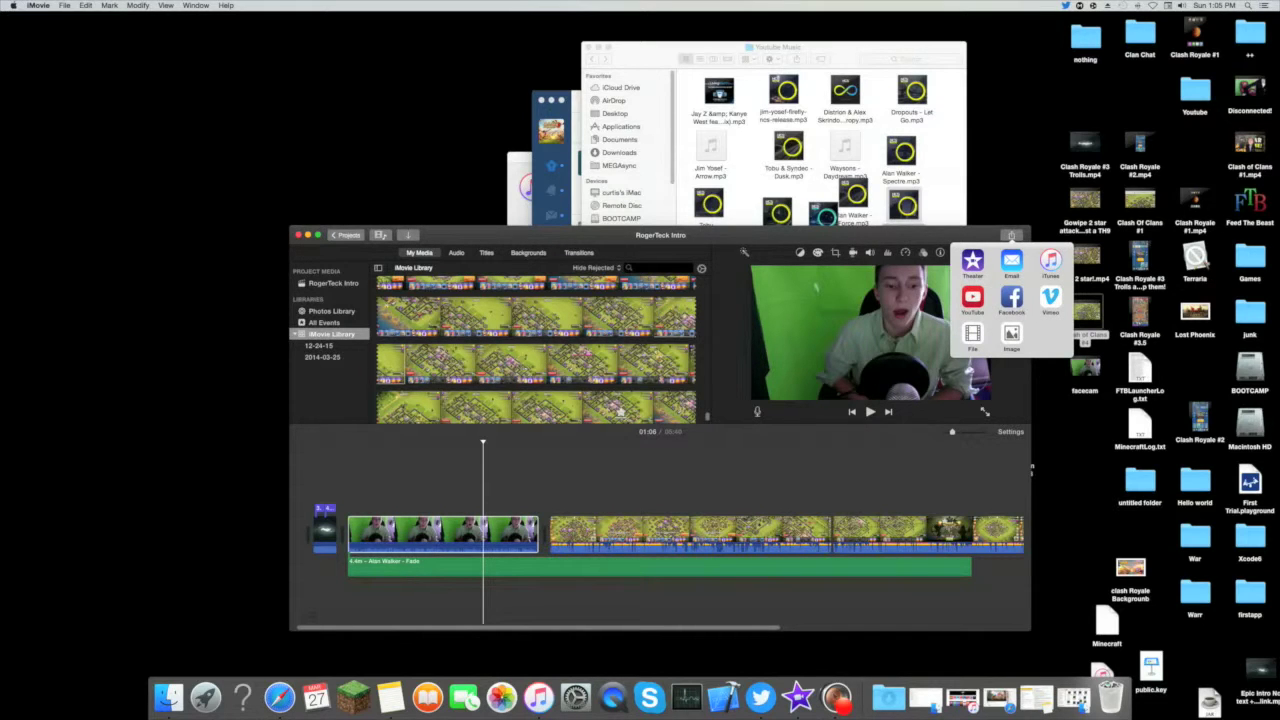
left_click(1012, 235)
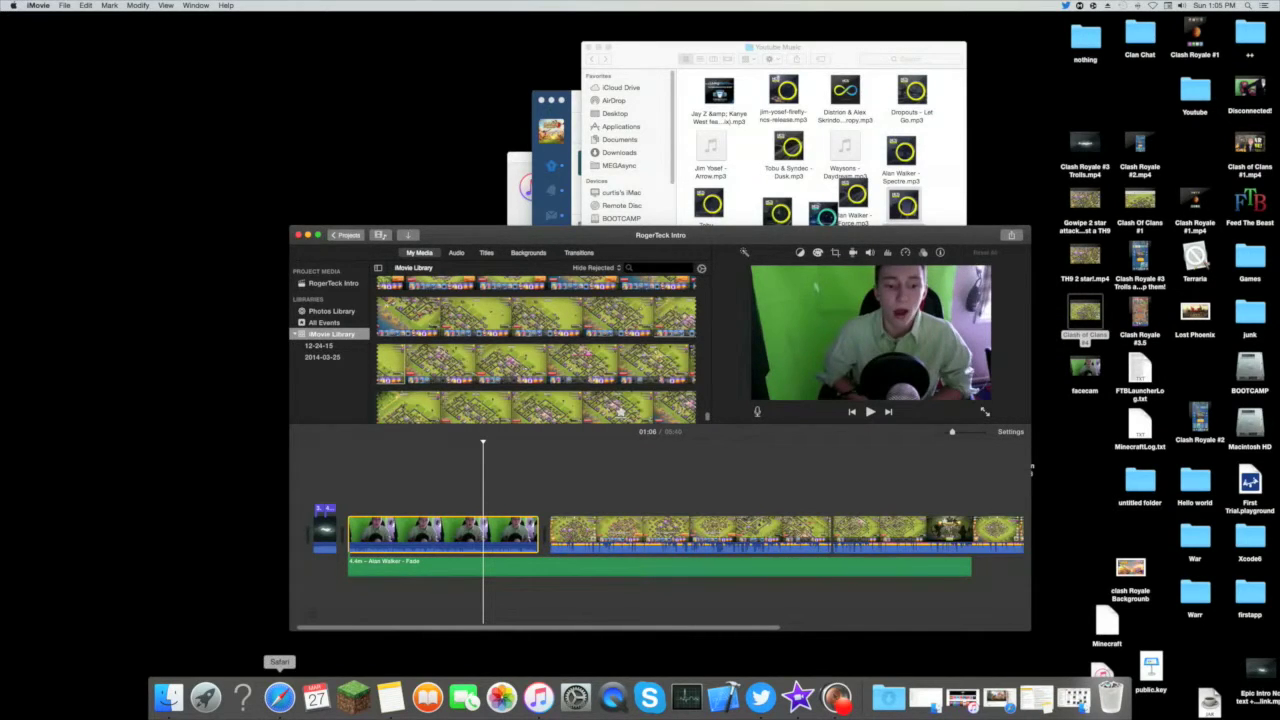
Switch to Safari and show the creator's own YouTube channel page
left_click(280, 697)
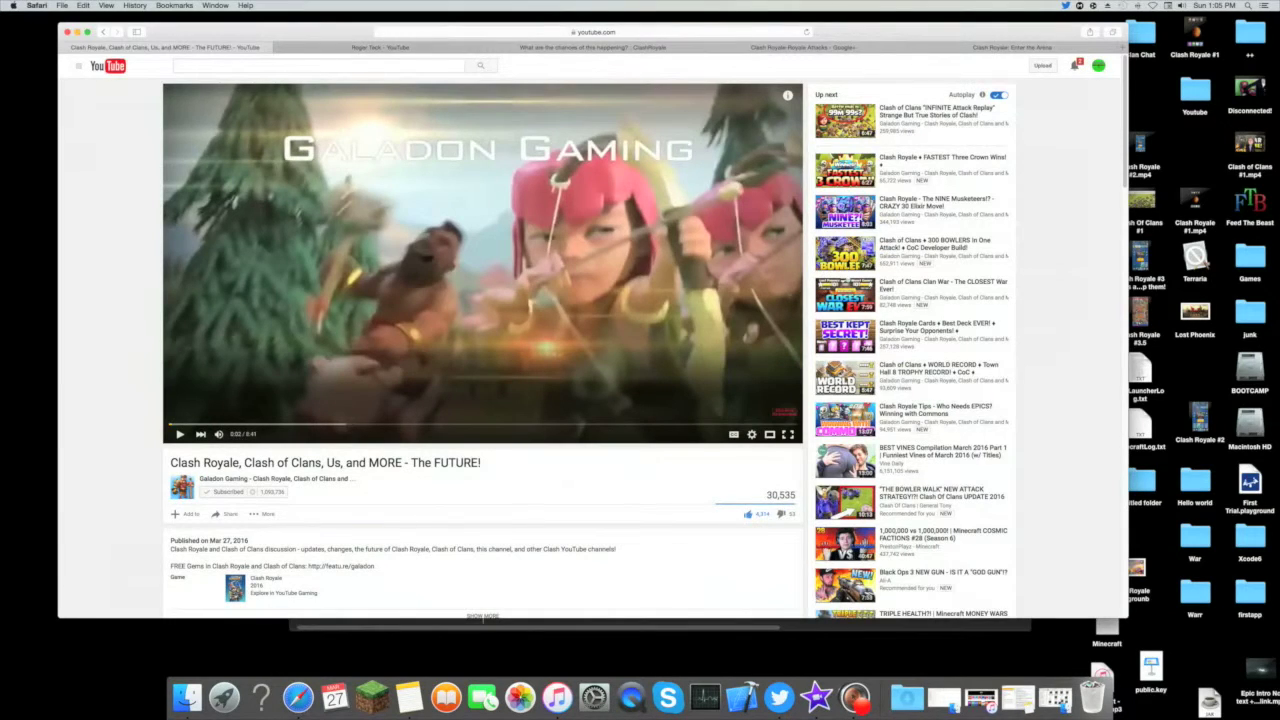
left_click(378, 47)
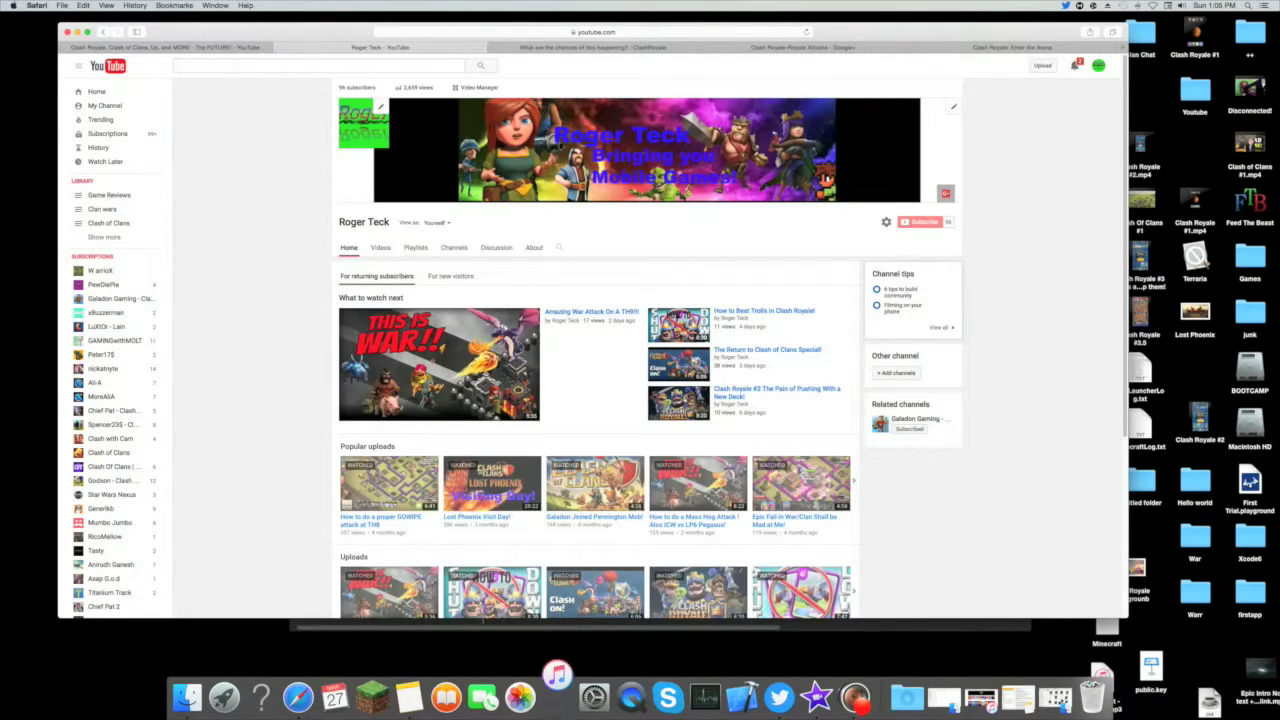